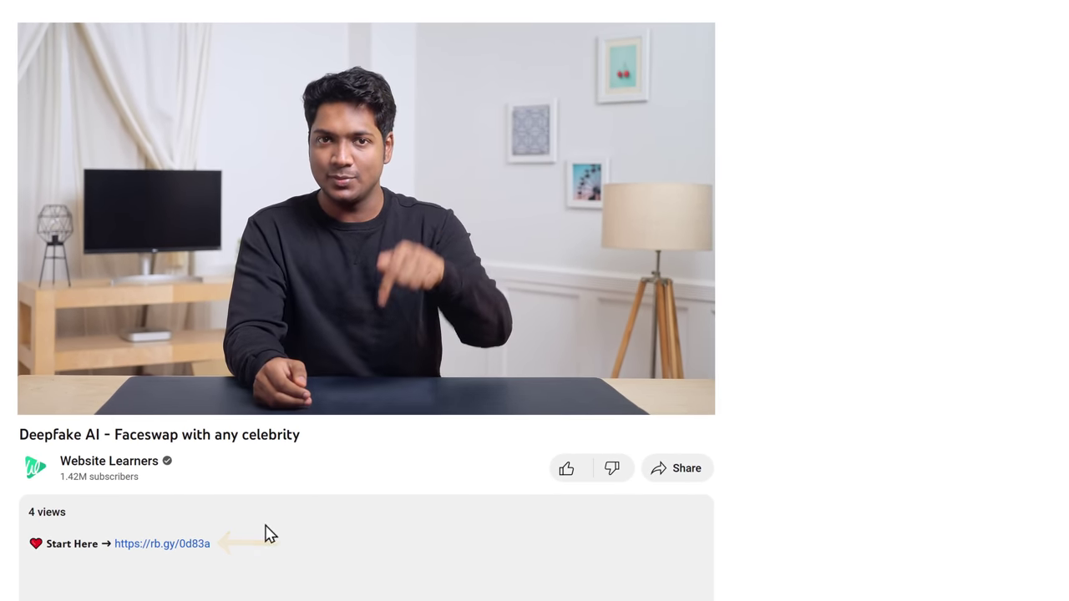
- Open the shared deepfake.ipynb Colab notebook from the rb.gy link in the video description
left_click(161, 543)
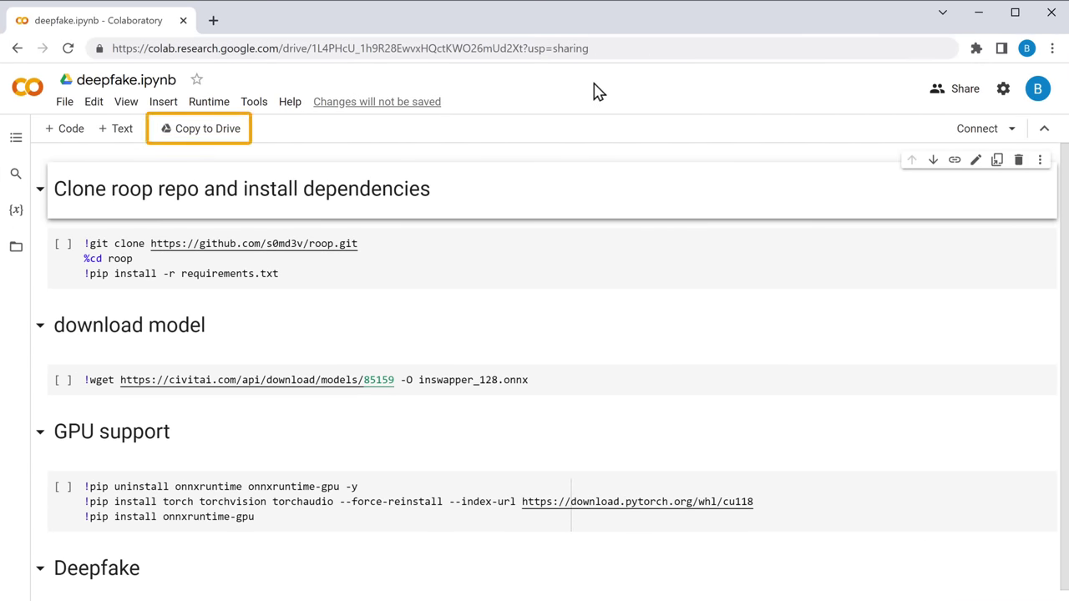
- Save a Drive copy of the notebook, connect a runtime, and run the roop clone-and-install cell
left_click(207, 134)
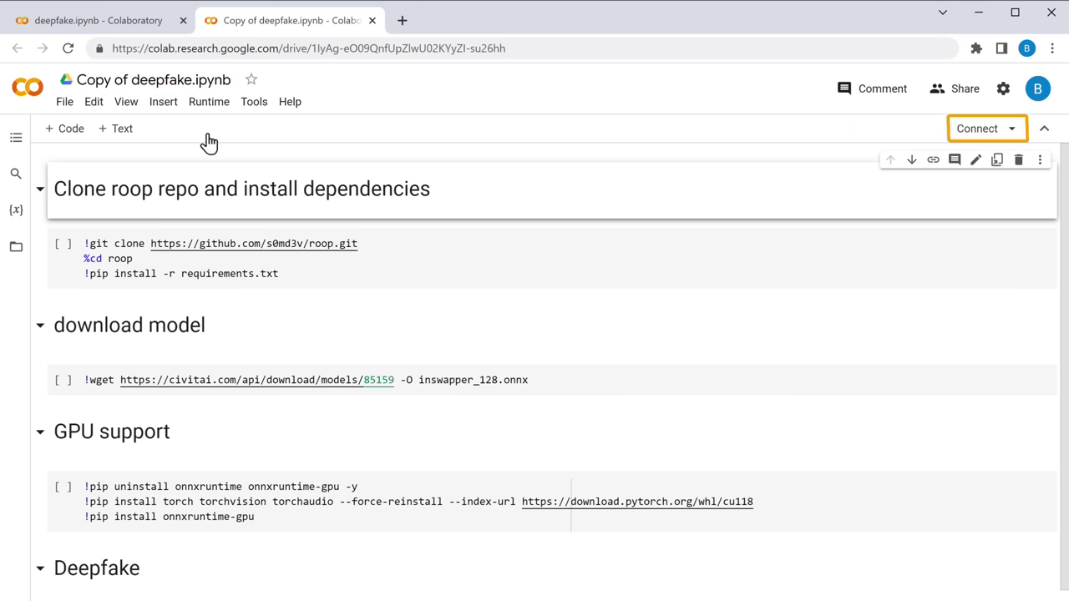
left_click(982, 135)
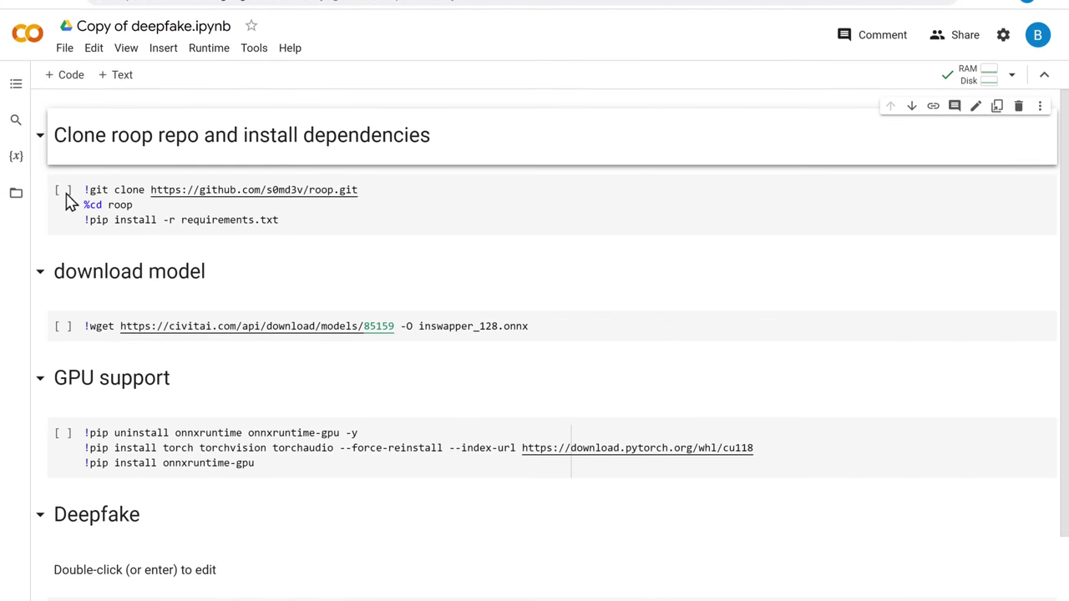
left_click(63, 244)
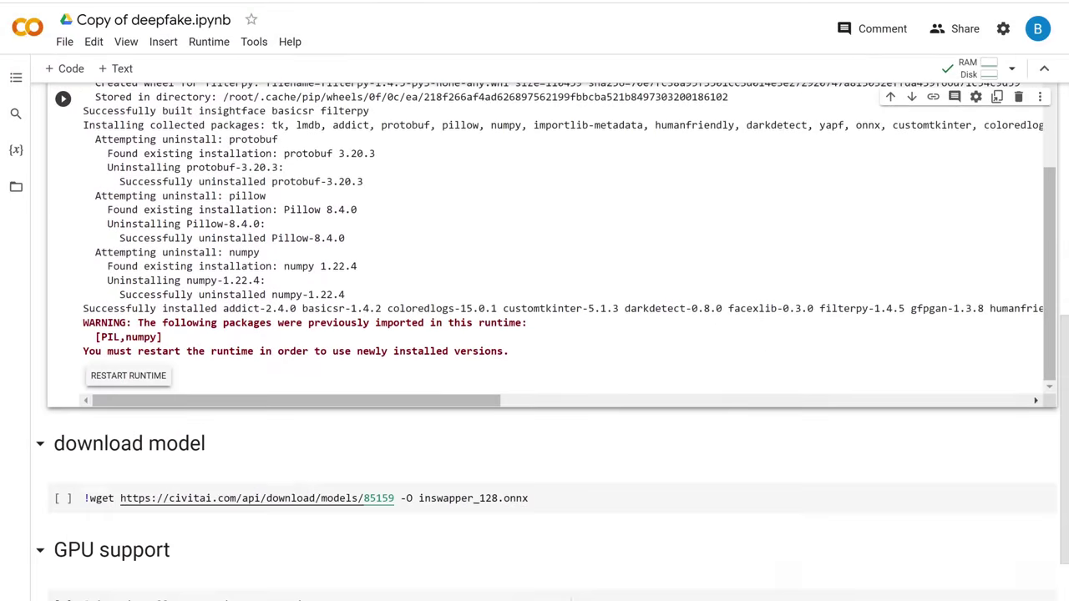
- Run the inswapper_128.onnx model download cell and the GPU support cell
scroll(552, 334, "down", 4)
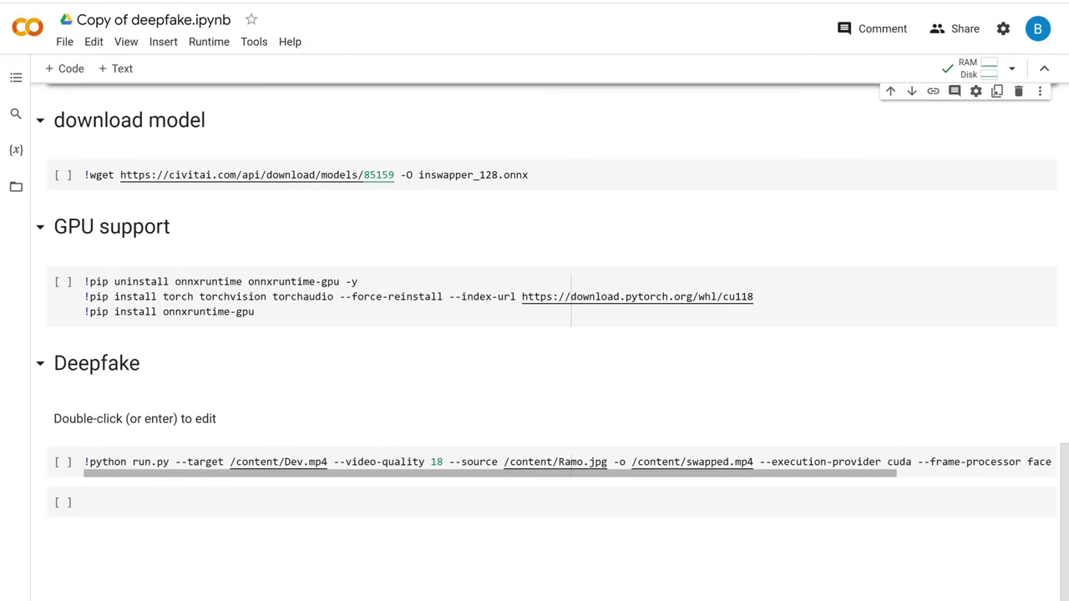
left_click(63, 178)
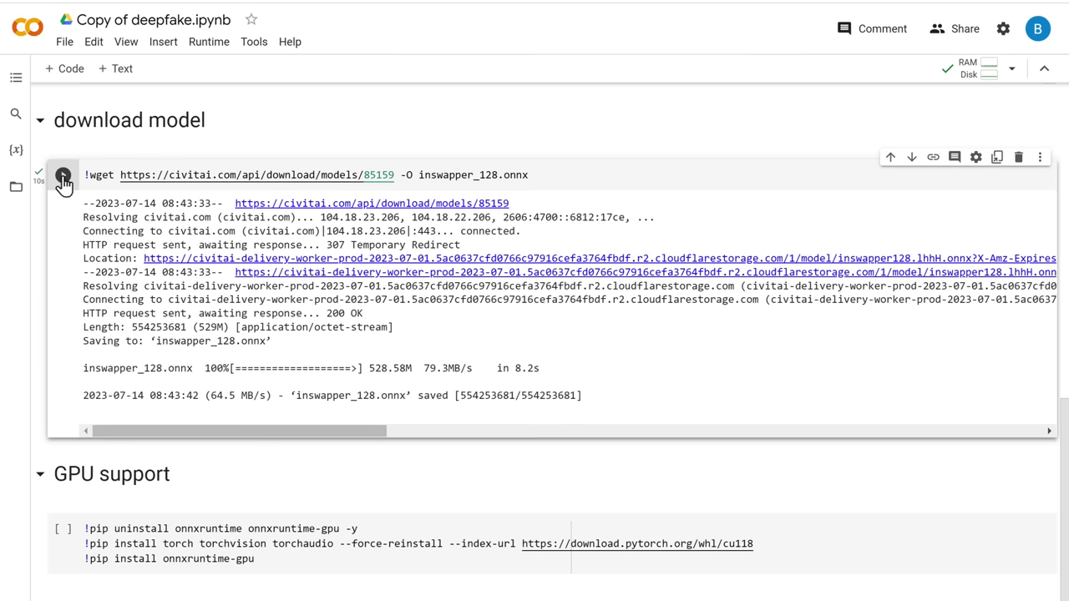
left_click(63, 530)
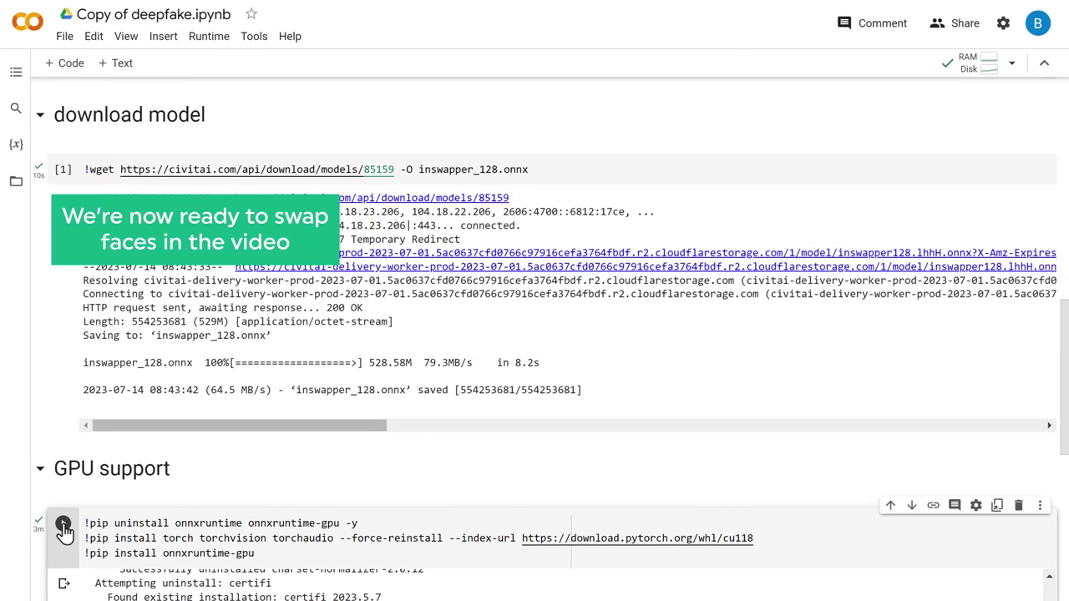
- Upload the Bryan 01 video into the notebook's session files
left_click(15, 186)
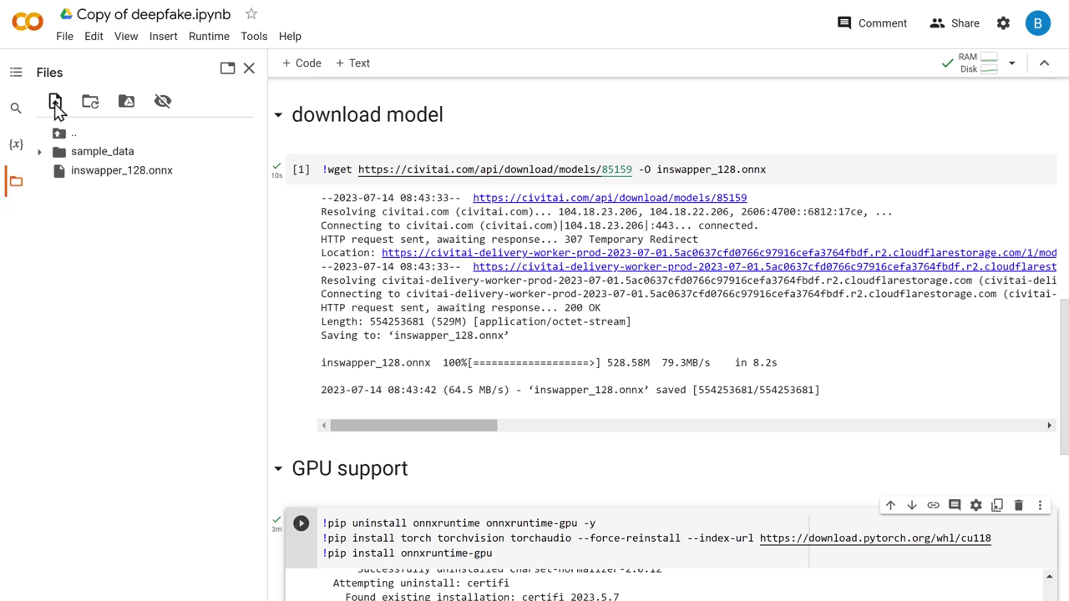
left_click(55, 102)
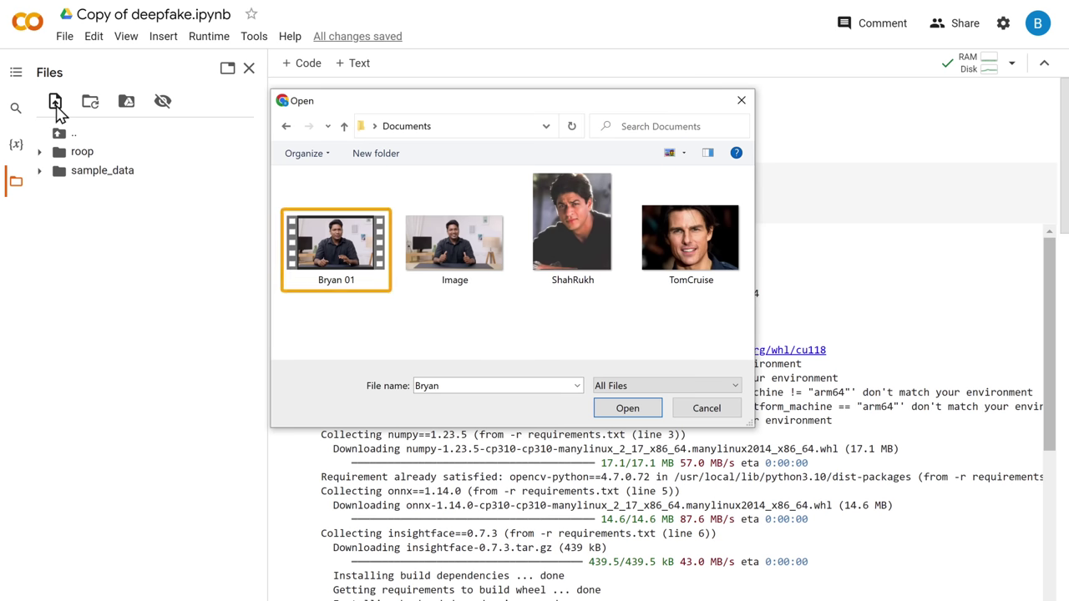
left_click(338, 263)
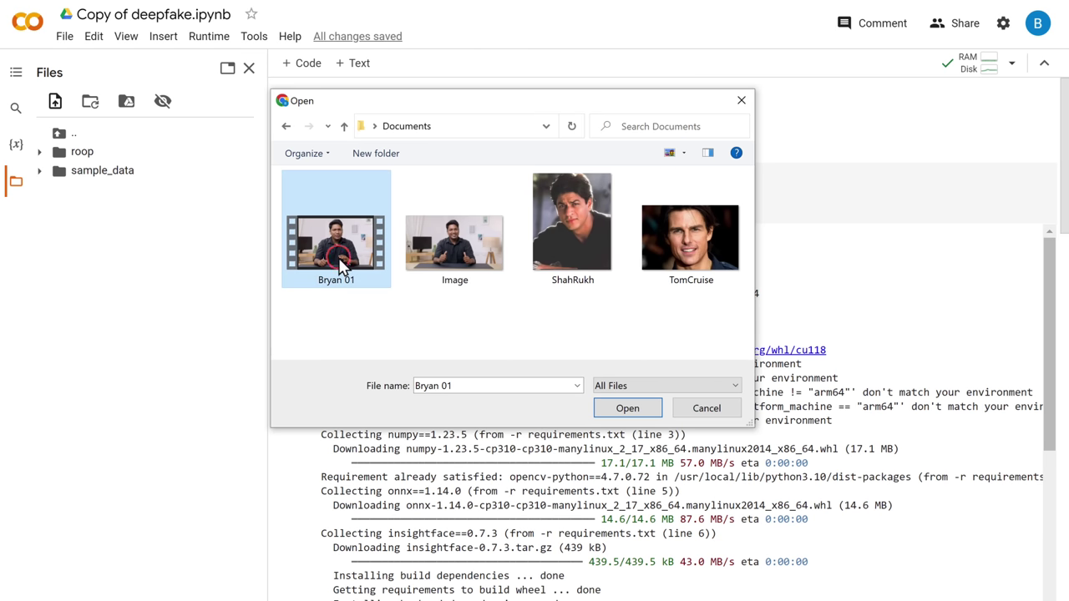
left_click(628, 408)
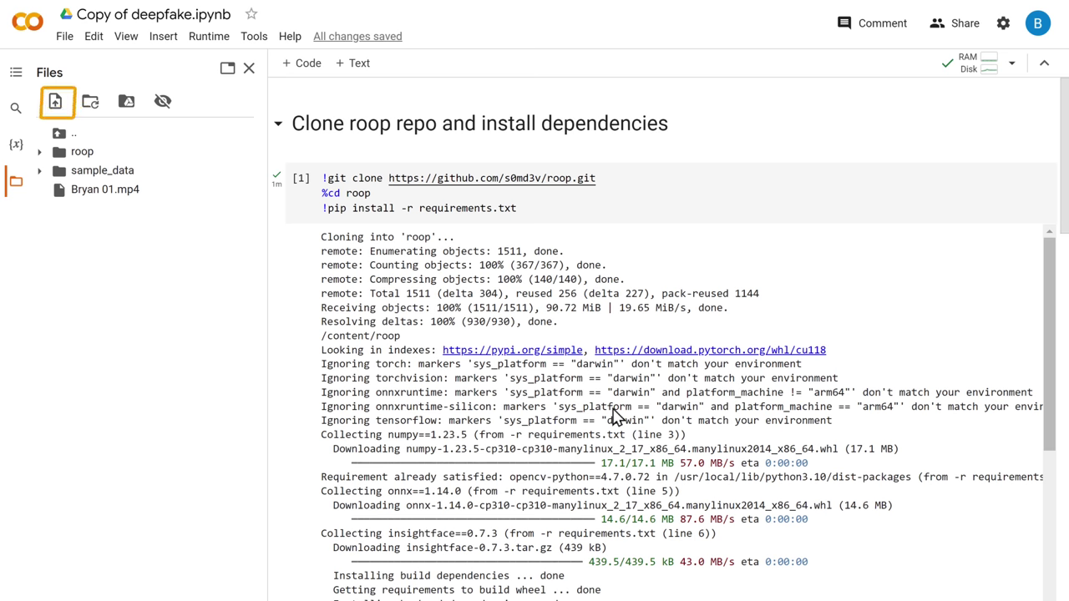
- Upload the TomCruise face image into the session files
left_click(55, 103)
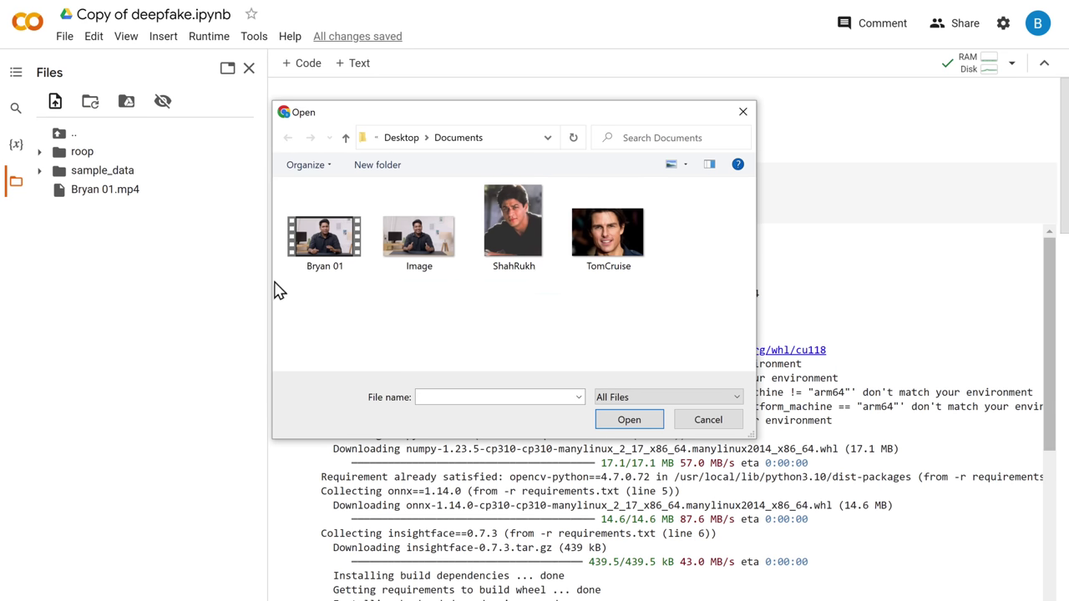
left_click(614, 261)
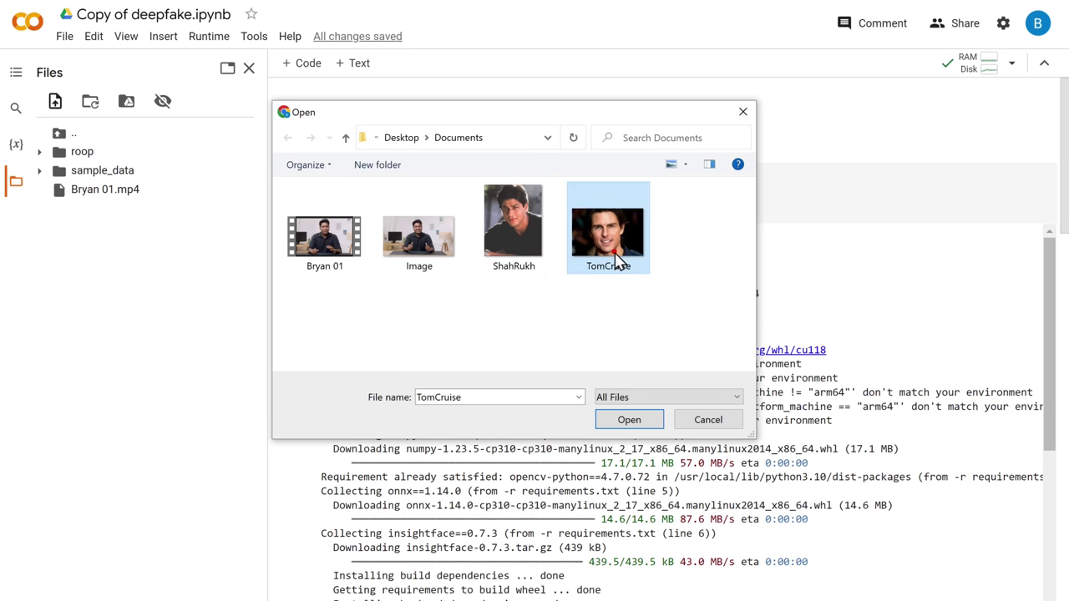
left_click(630, 420)
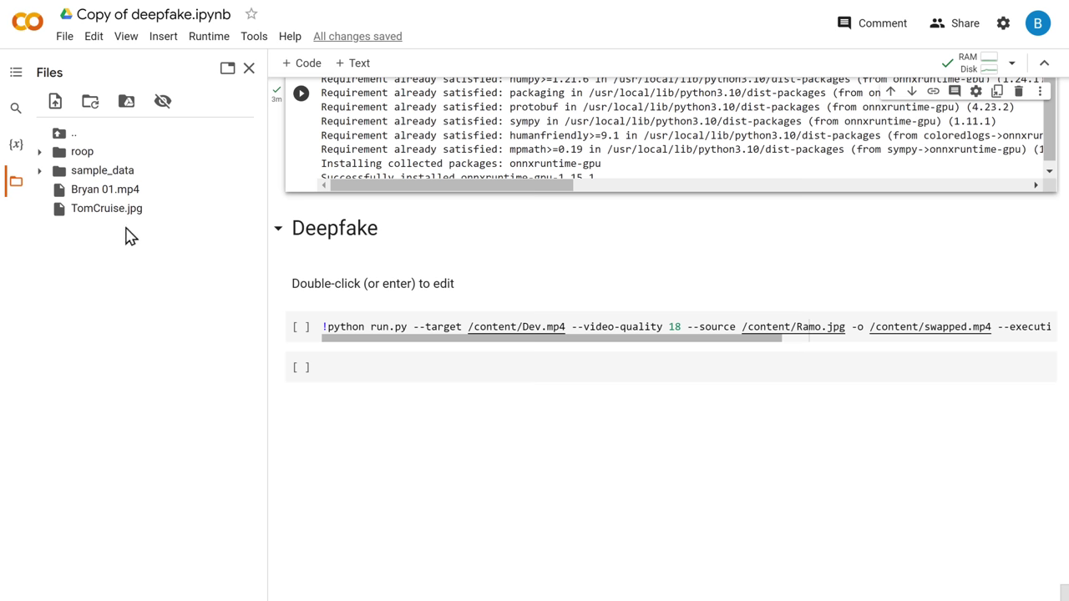
- Rename the uploaded Bryan 01.mp4 file to Bryan.mp4
right_click(107, 198)
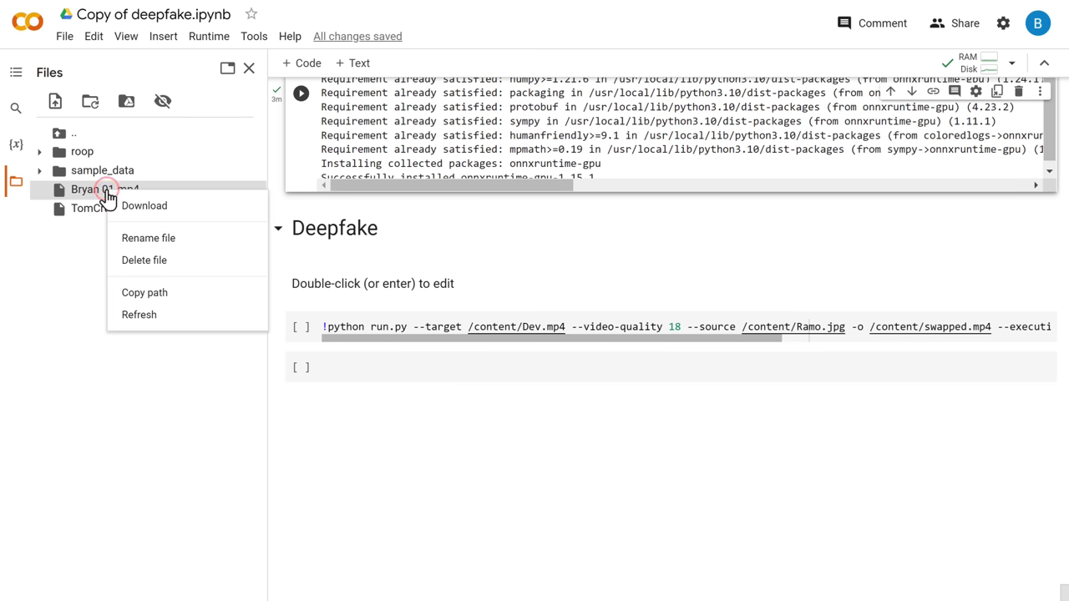
left_click(154, 242)
type("Bryan.mp4")
key("Return")
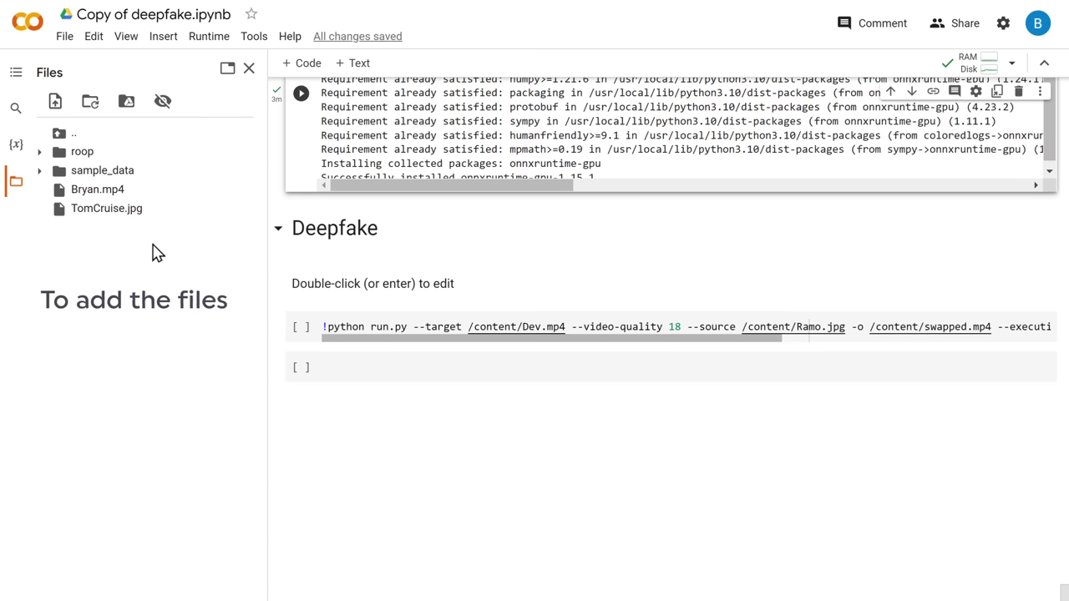
- Replace the /content/Dev.mp4 target path in the Deepfake command with /content/Bryan.mp4
right_click(96, 192)
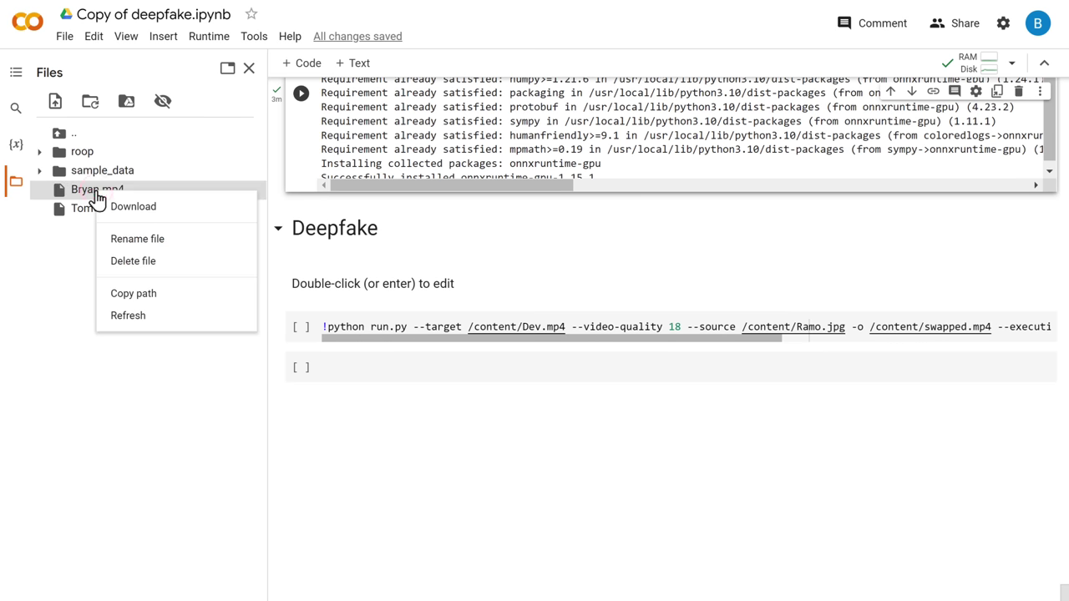
left_click(136, 301)
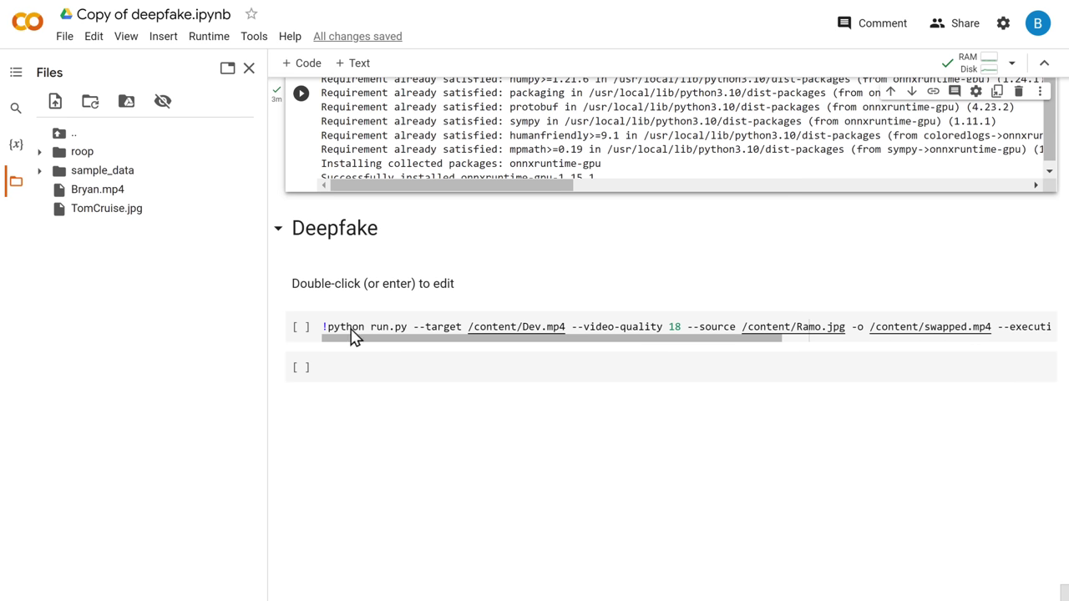
left_click_drag(469, 327, 564, 327)
type("/content/Bryan.mp4")
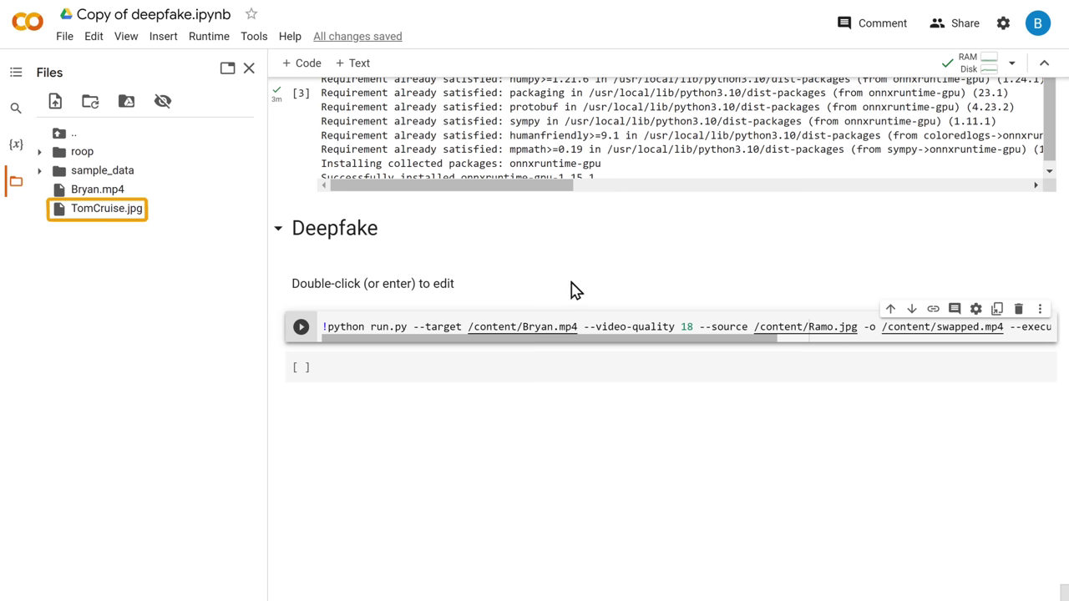
- Replace the /content/Ramo.jpg source path with /content/TomCruise.jpg
right_click(97, 211)
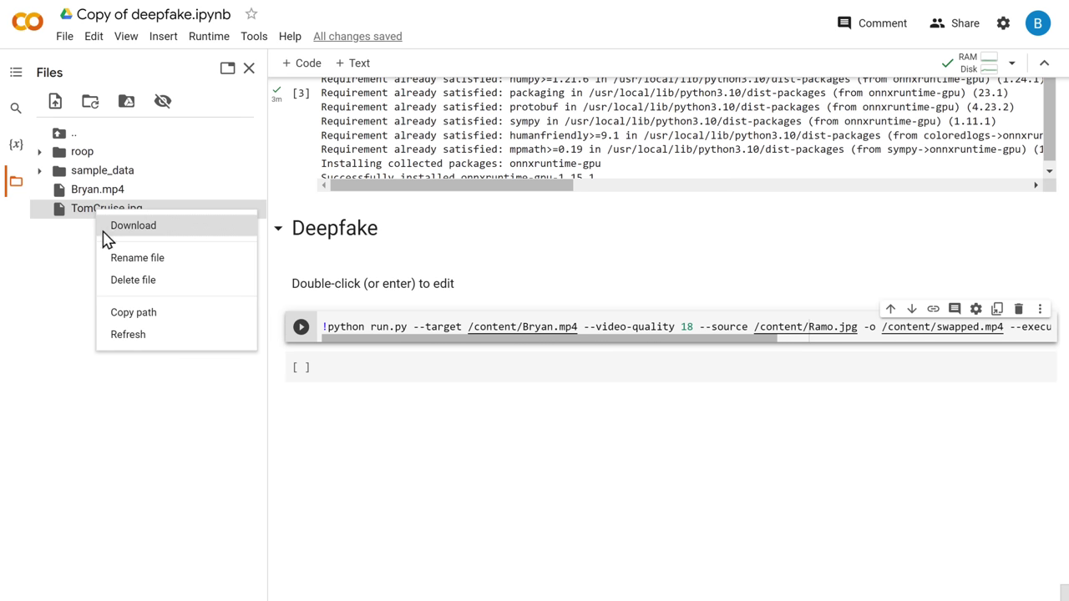
left_click(131, 316)
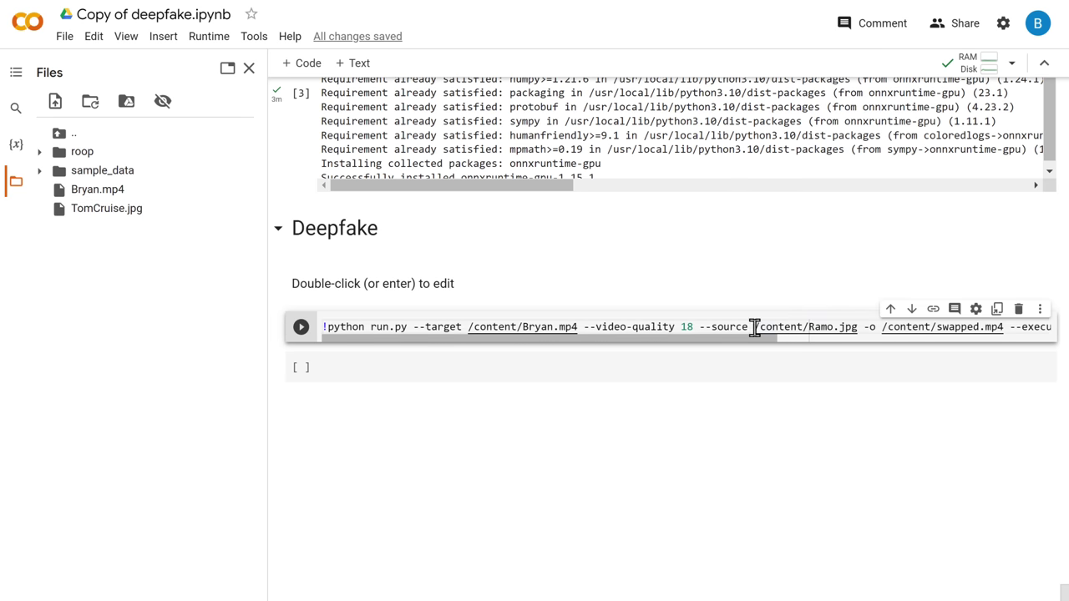
left_click_drag(754, 327, 857, 327)
key("super+v")
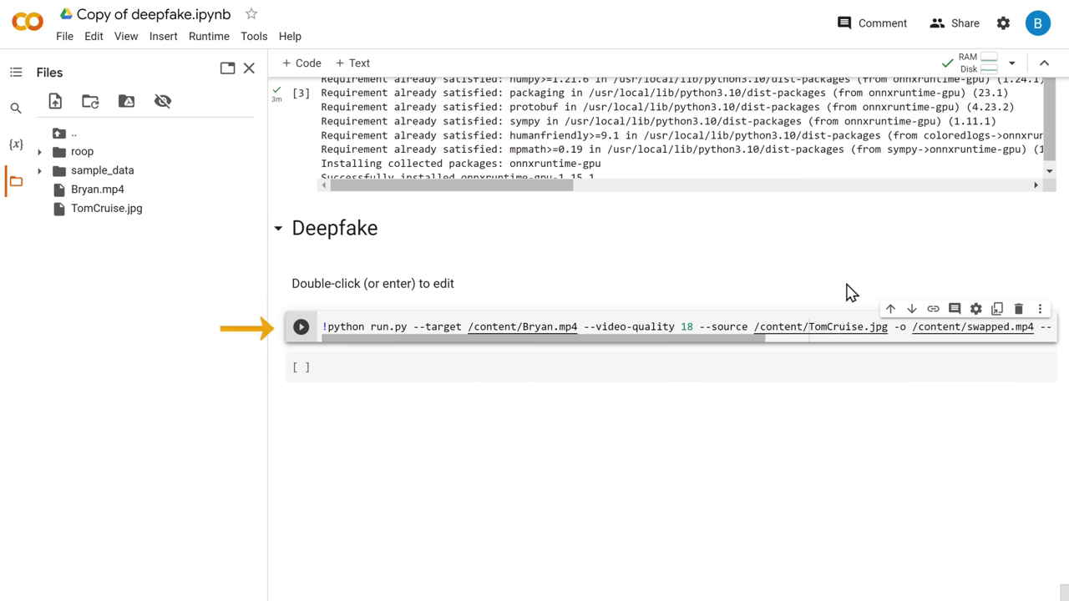
- Run the Deepfake cell to create swapped.mp4, then download swapped.mp4
left_click(301, 329)
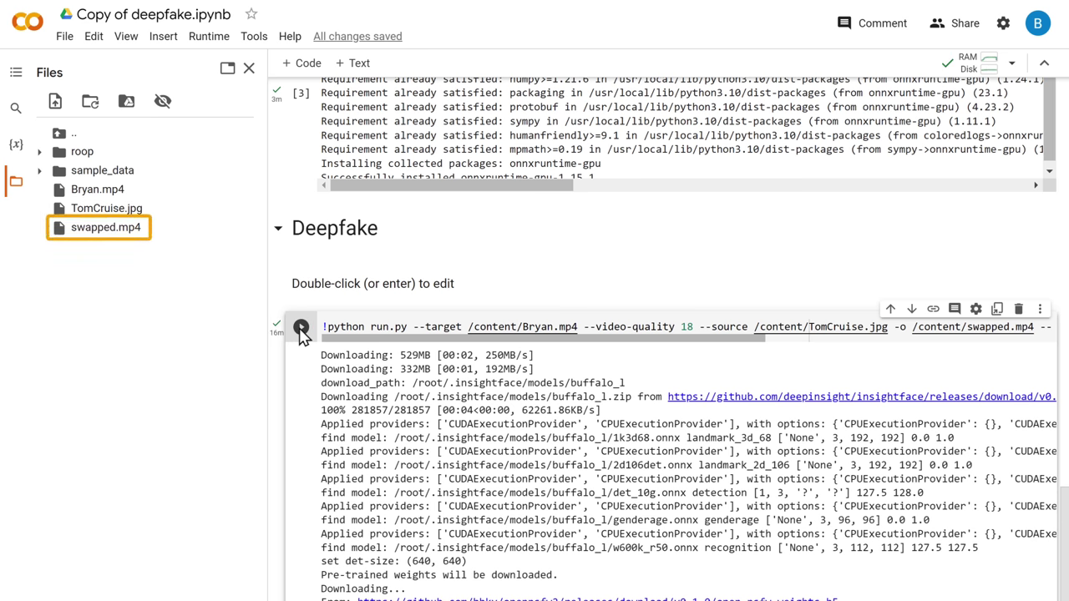
right_click(108, 238)
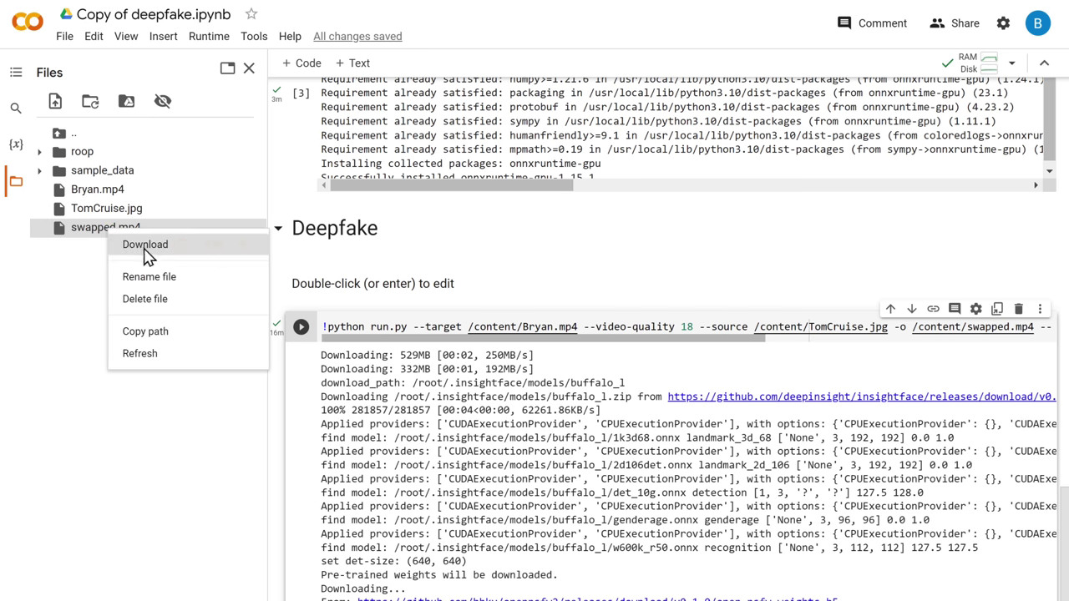
left_click(144, 244)
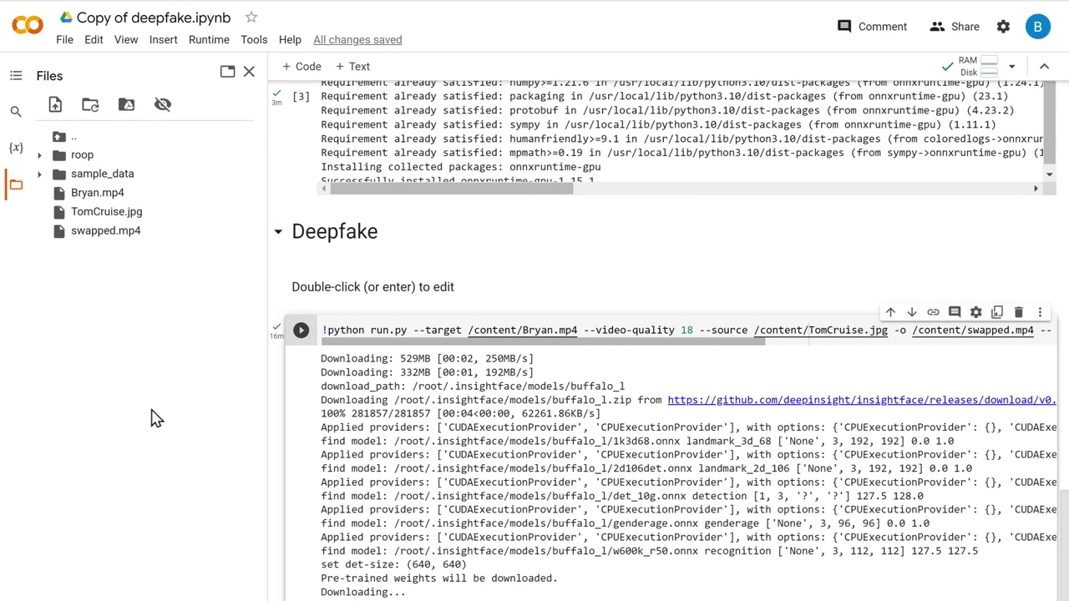
- Upload the Image picture into the session files
left_click(54, 106)
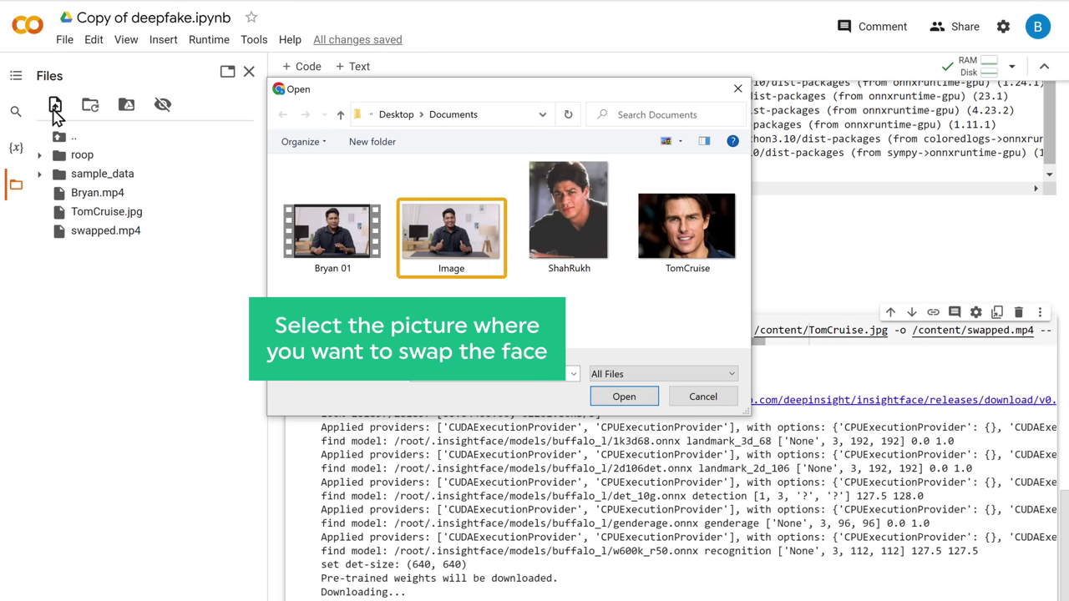
left_click(451, 238)
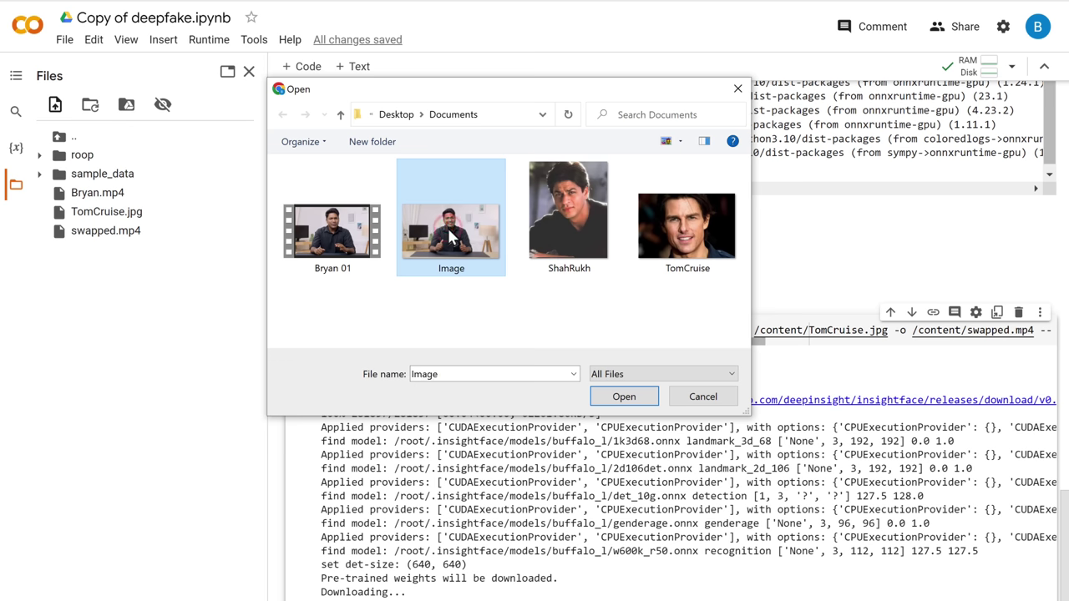
left_click(626, 397)
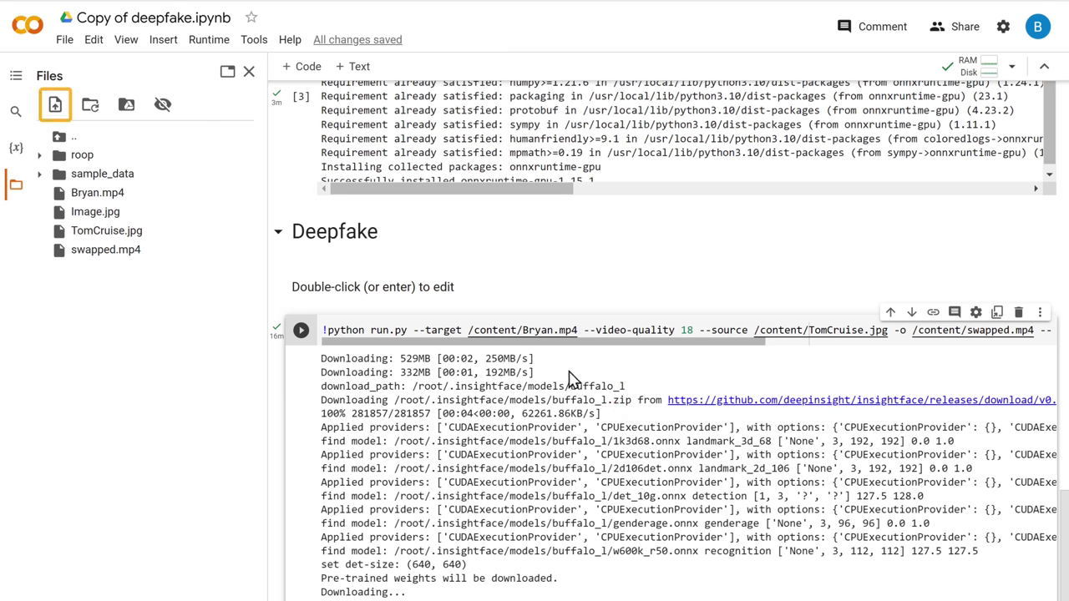
- Upload the ShahRukh photo and clear the Deepfake cell's previous output
left_click(54, 107)
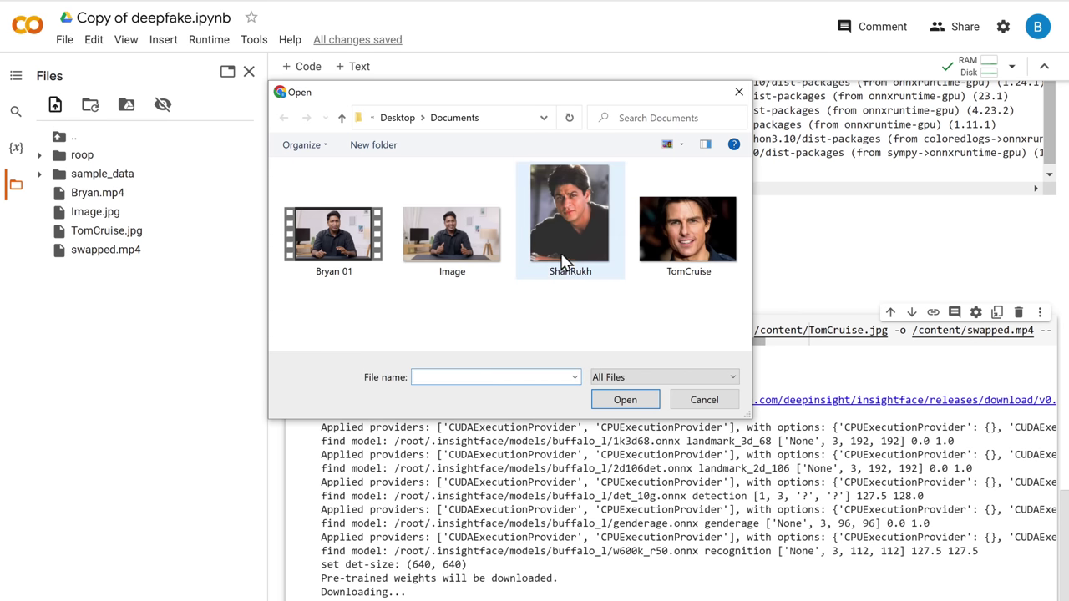
left_click(572, 242)
left_click(625, 401)
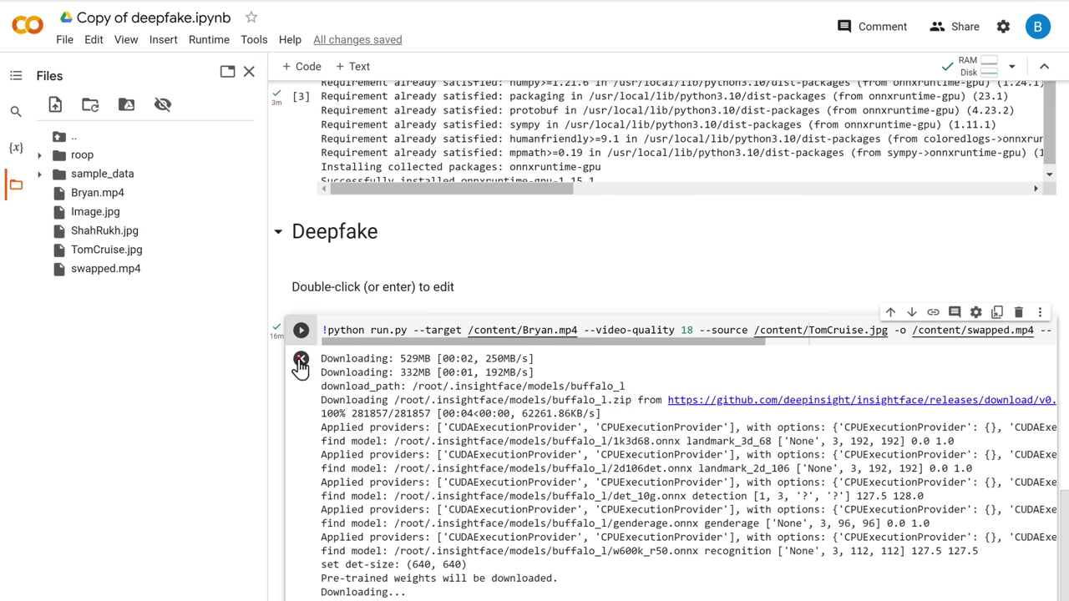
left_click(299, 360)
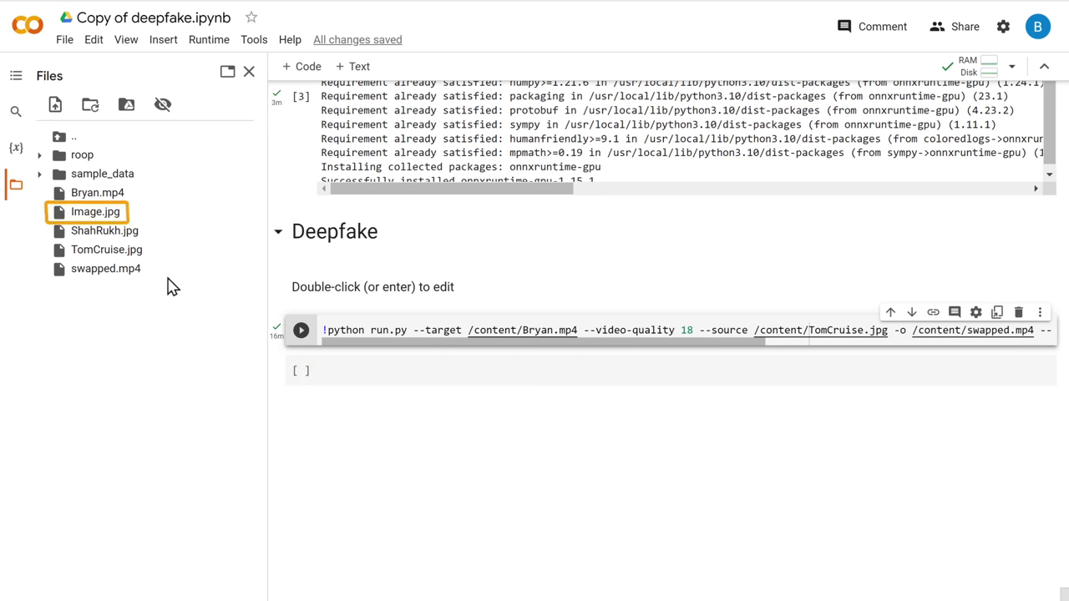
- Replace the /content/Bryan.mp4 target path with /content/Image.jpg
right_click(100, 216)
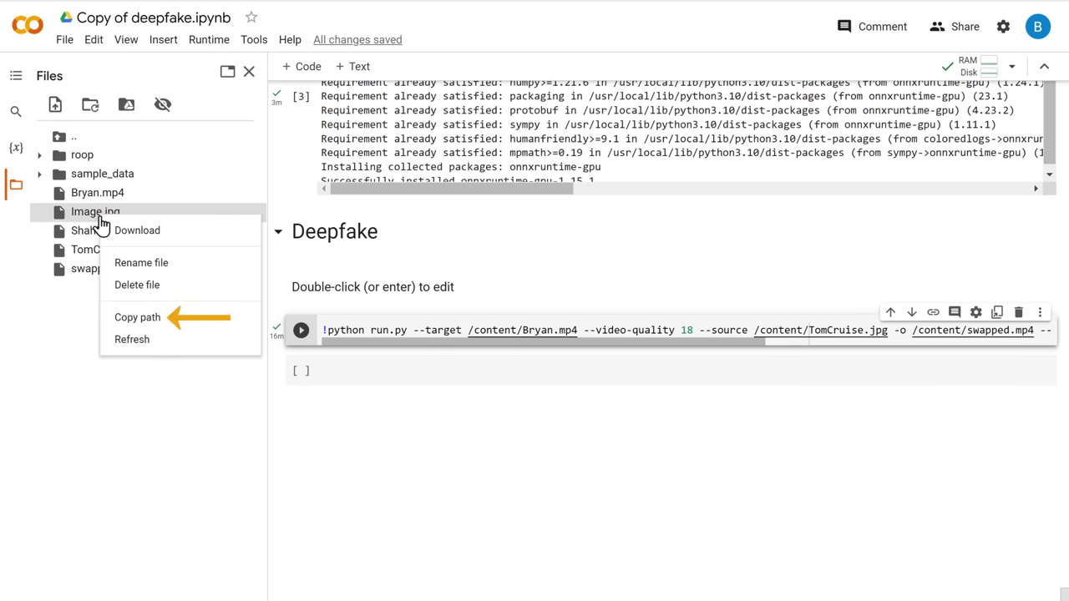
left_click(140, 324)
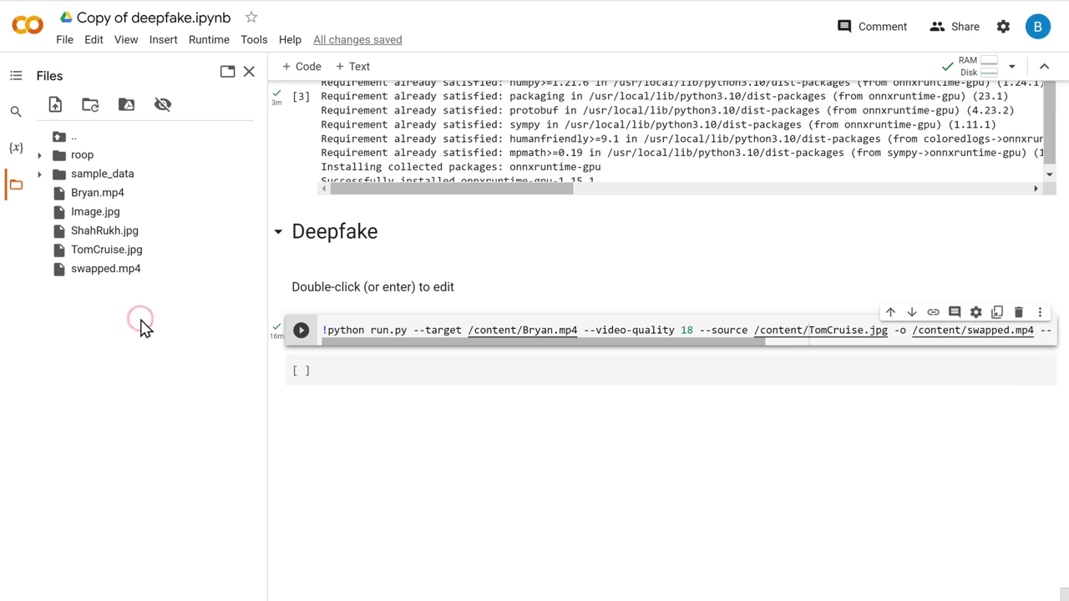
left_click_drag(466, 330, 577, 330)
key("BackSpace")
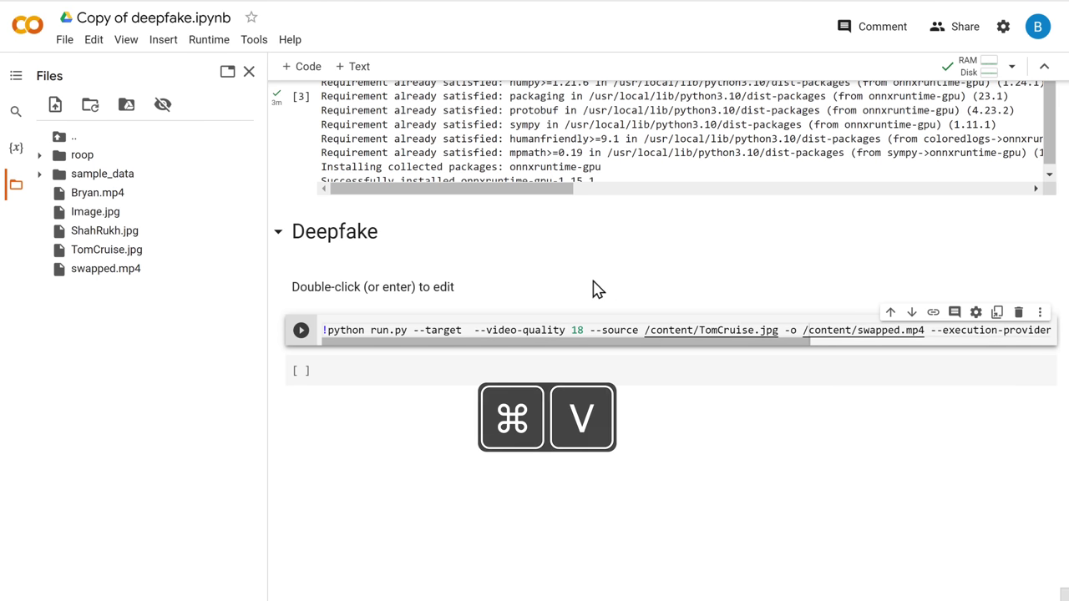
key("super+v")
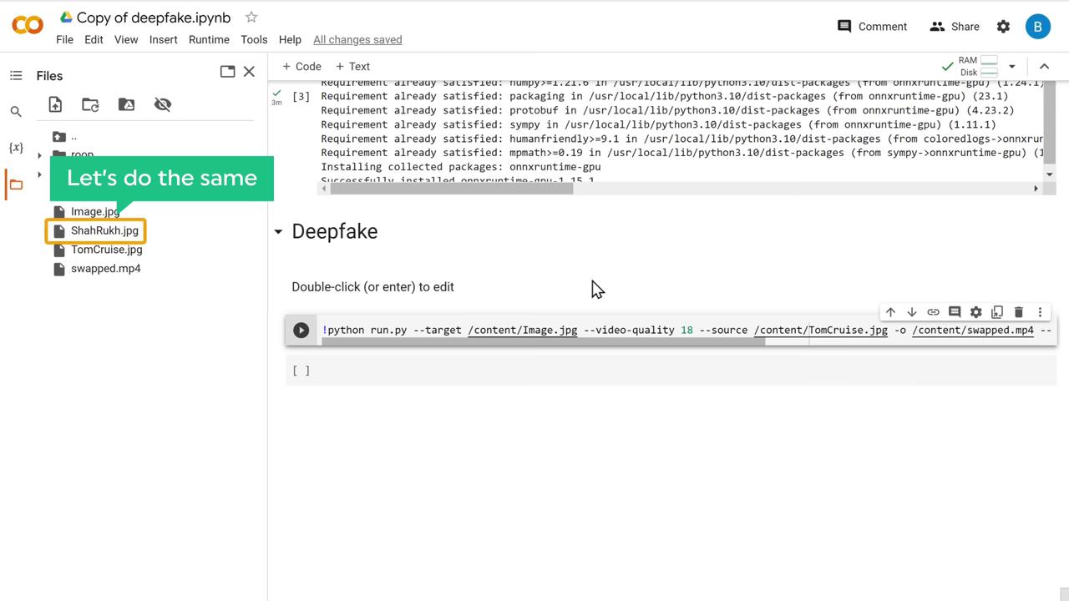
- Replace the /content/TomCruise.jpg source path with /content/ShahRukh.jpg
right_click(100, 239)
left_click(139, 339)
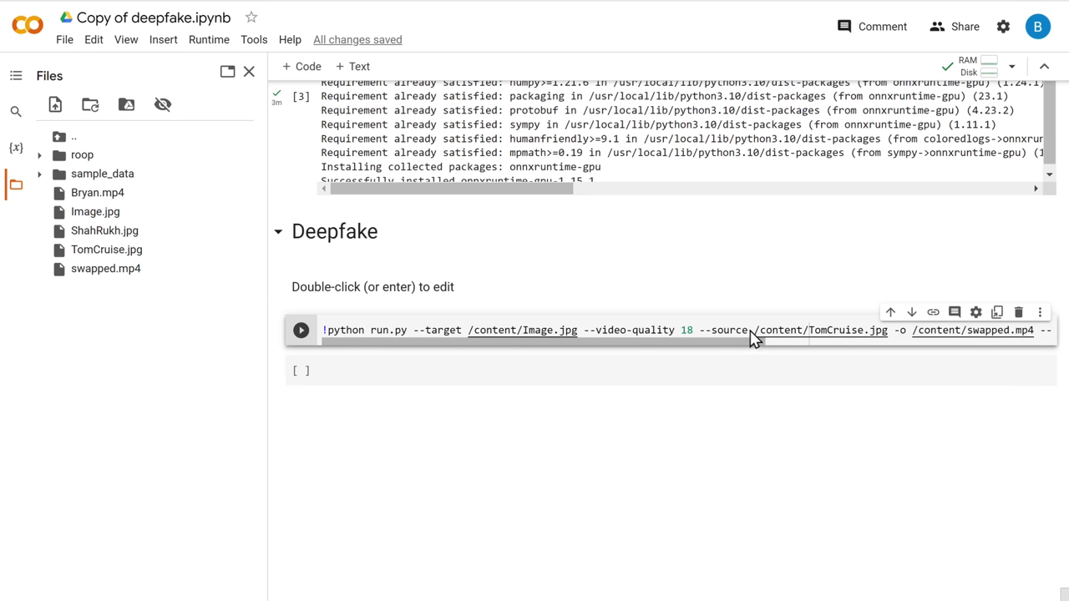
left_click_drag(754, 330, 888, 332)
key("BackSpace")
key("ctrl+v")
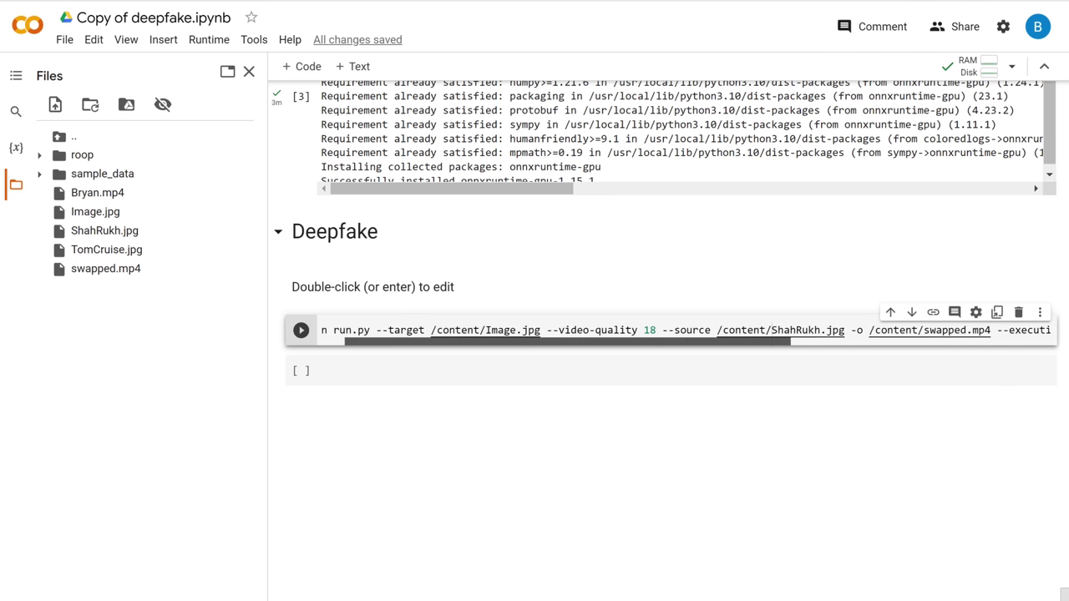
- Delete the mp4 extension from the /content/swapped output path
scroll(668, 330, "right", 5)
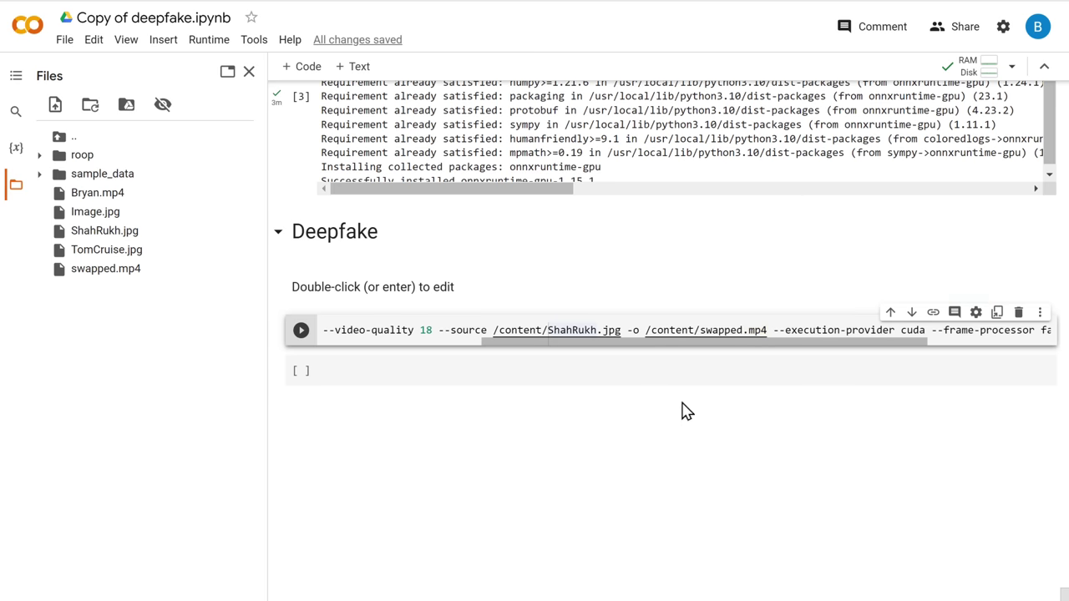
double_click(754, 331)
key("BackSpace")
- Set the output to swapped.jpg and run the image face swap, then download and open swapped.jpg
type("jpg")
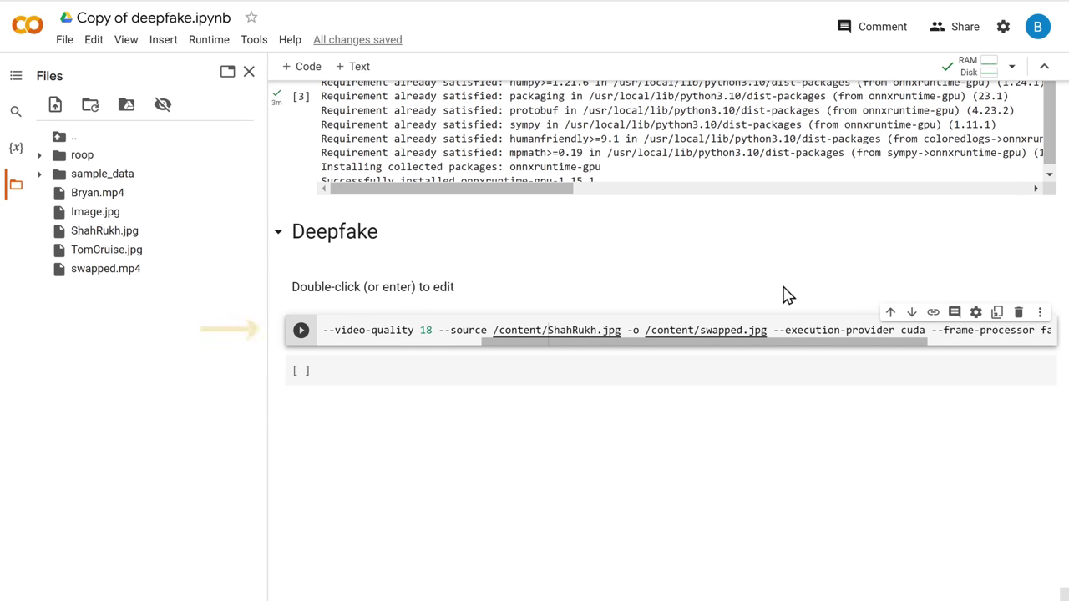
left_click(301, 331)
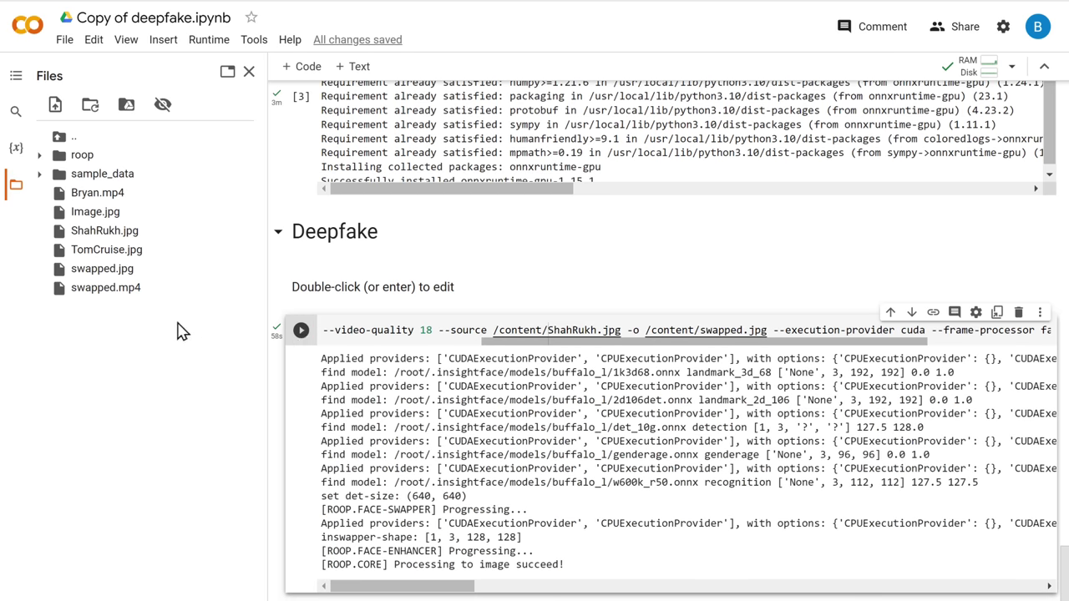
right_click(101, 272)
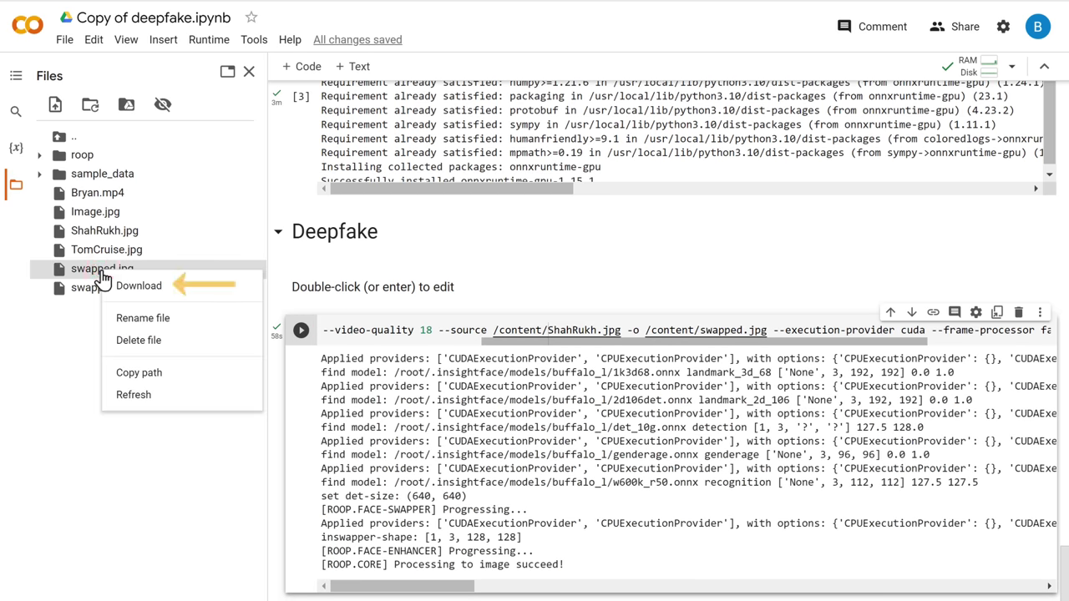
left_click(136, 287)
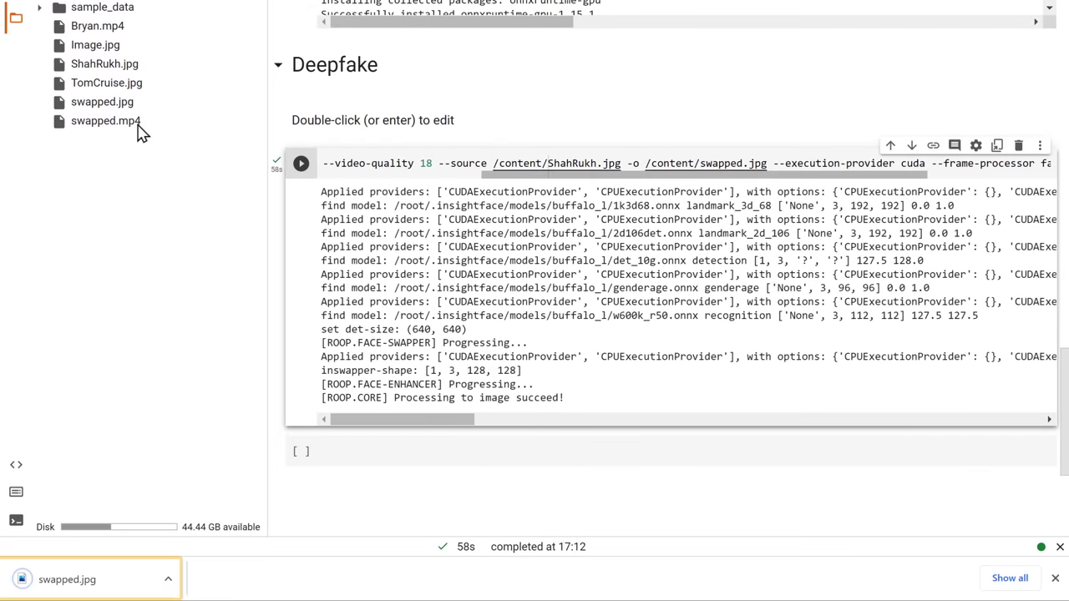
left_click(126, 574)
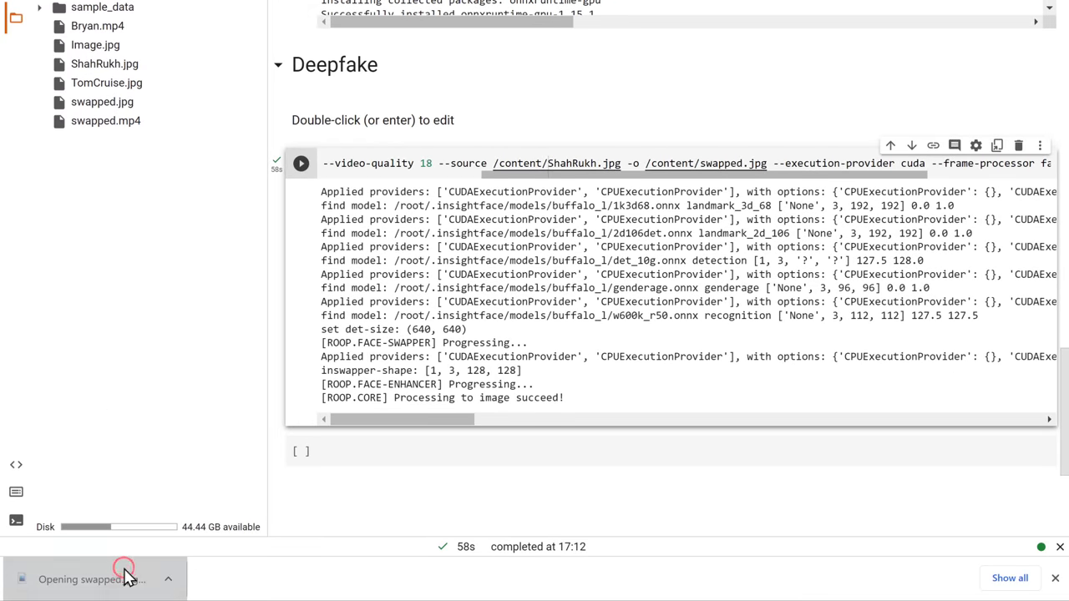